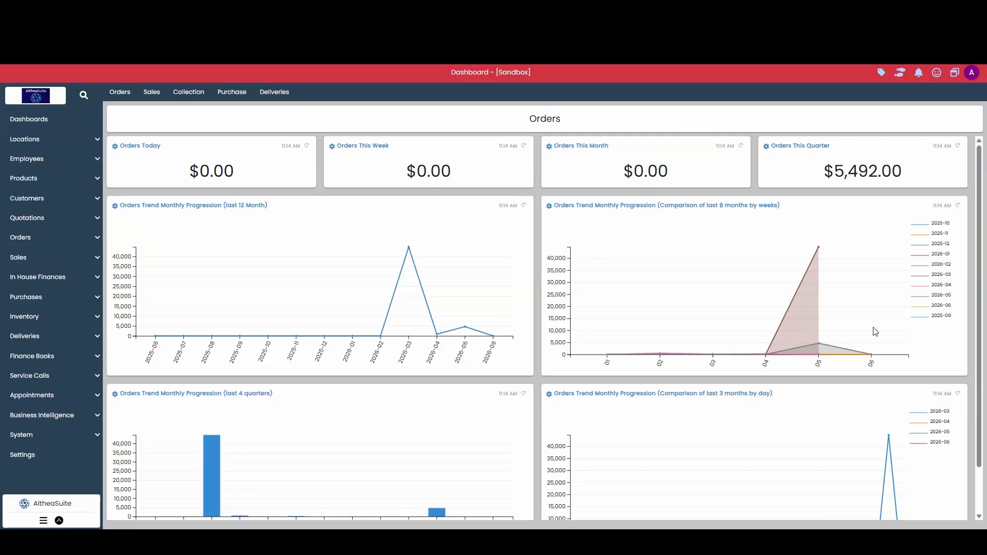
# Open the delivery trips list and start the trip Delivery Truck 1 AM_Trip_26-06-07, confirming the start.
pyautogui.click(56, 342)
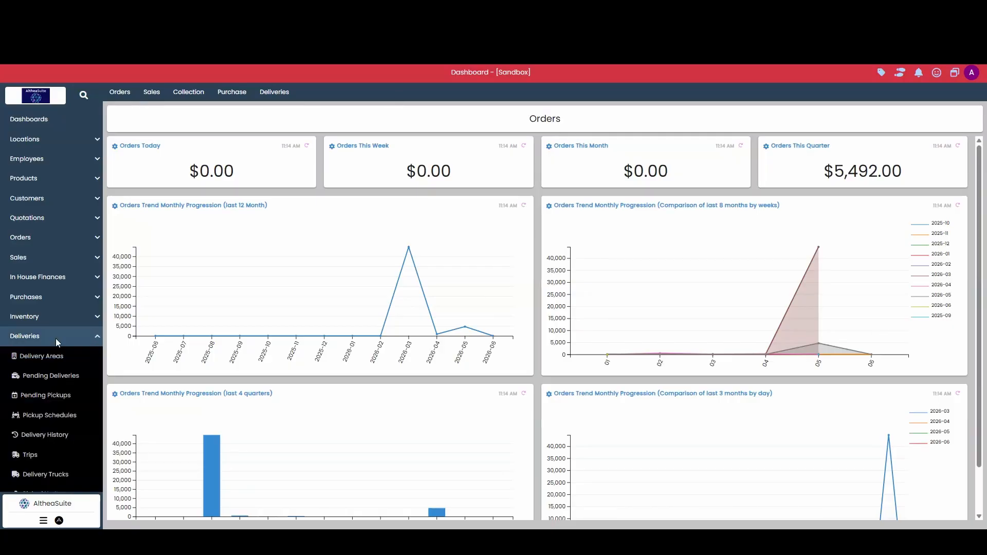
pyautogui.click(54, 405)
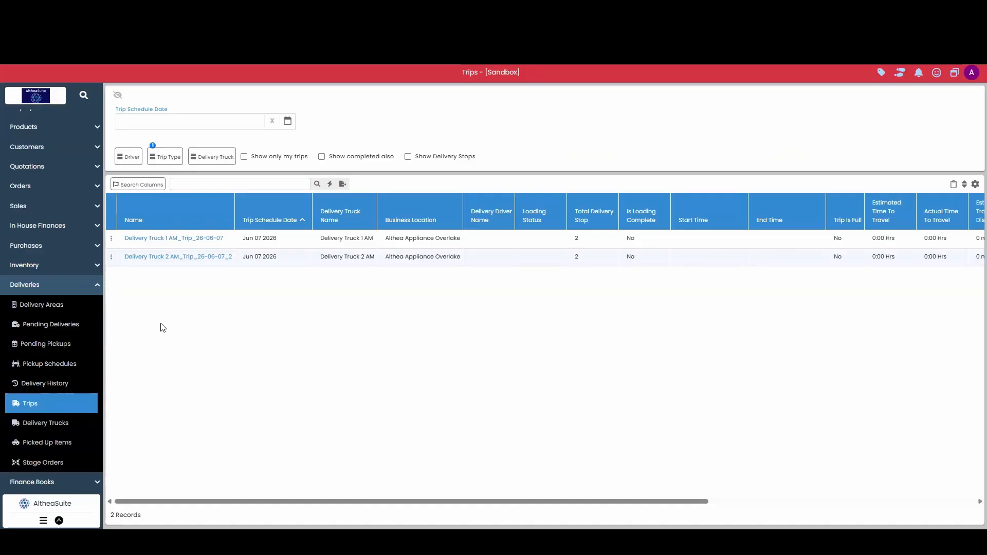
pyautogui.click(111, 239)
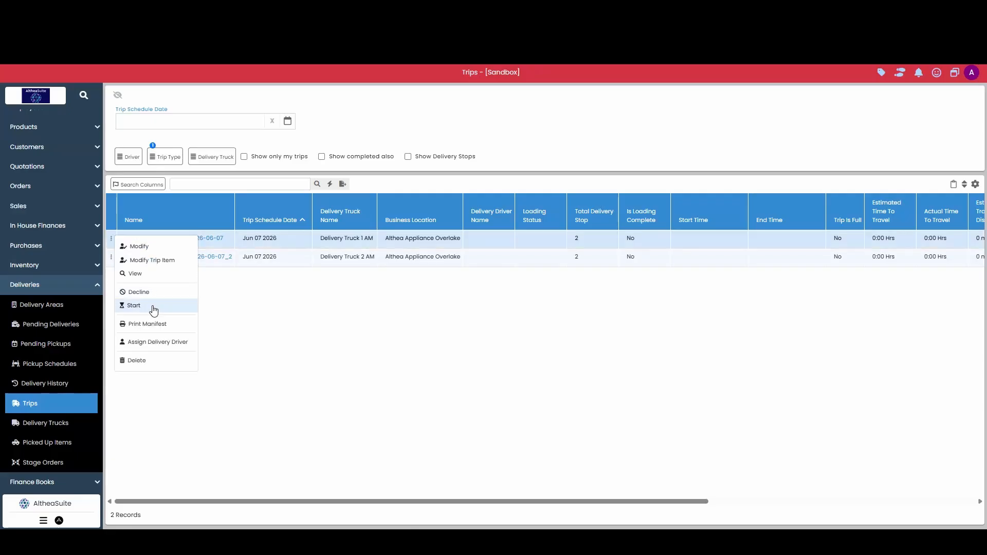
pyautogui.click(153, 308)
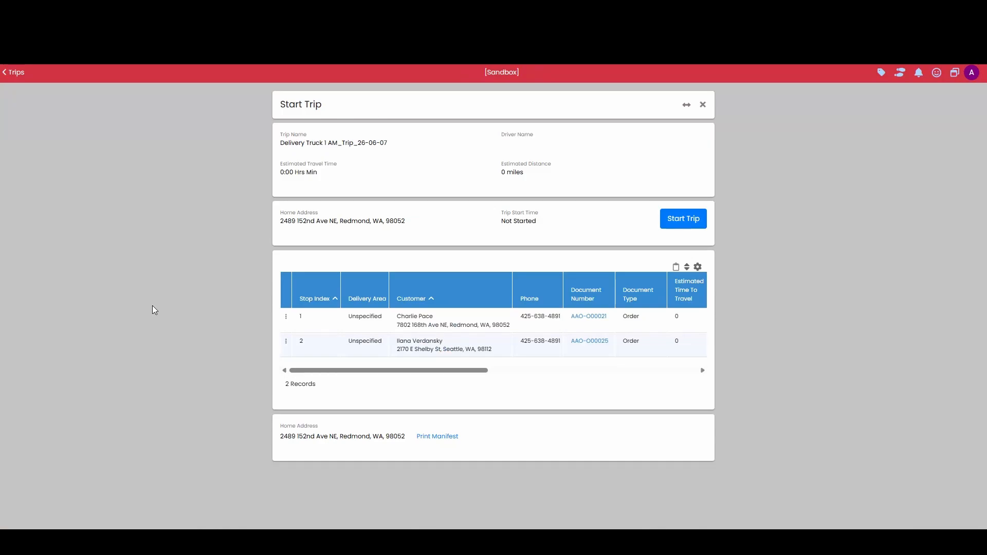
pyautogui.click(698, 222)
pyautogui.click(413, 170)
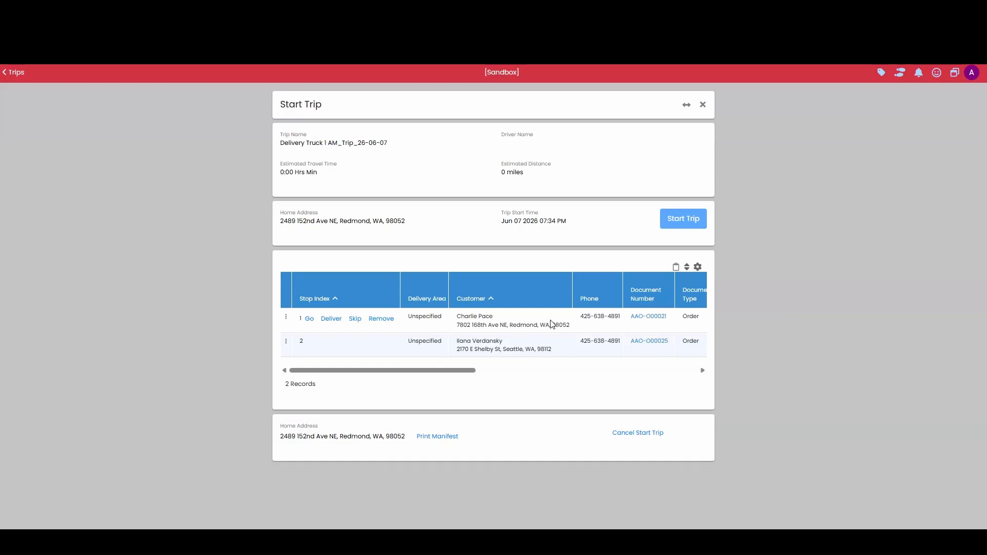
# Skip the first delivery stop of the trip and save the skip reason "The customer was not home.".
pyautogui.click(355, 319)
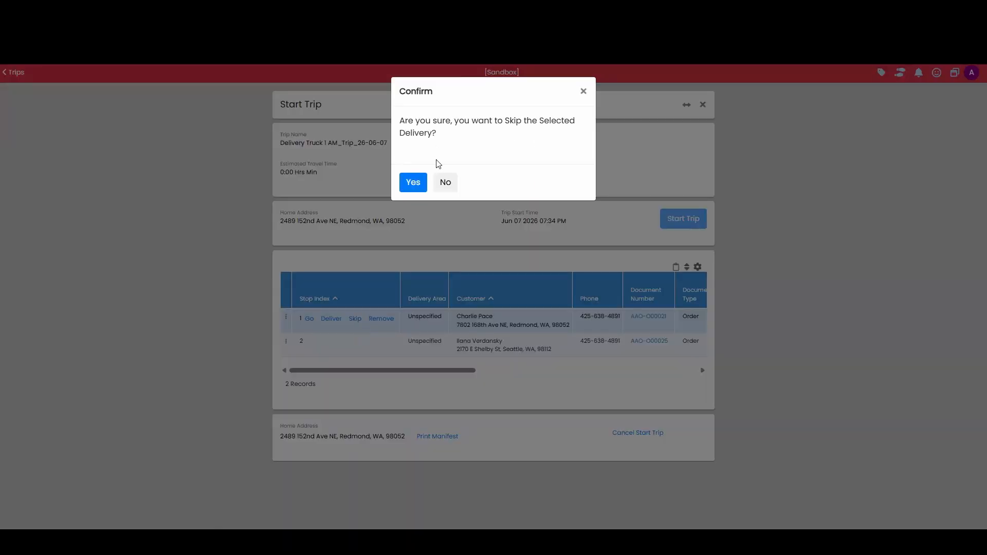
pyautogui.click(415, 185)
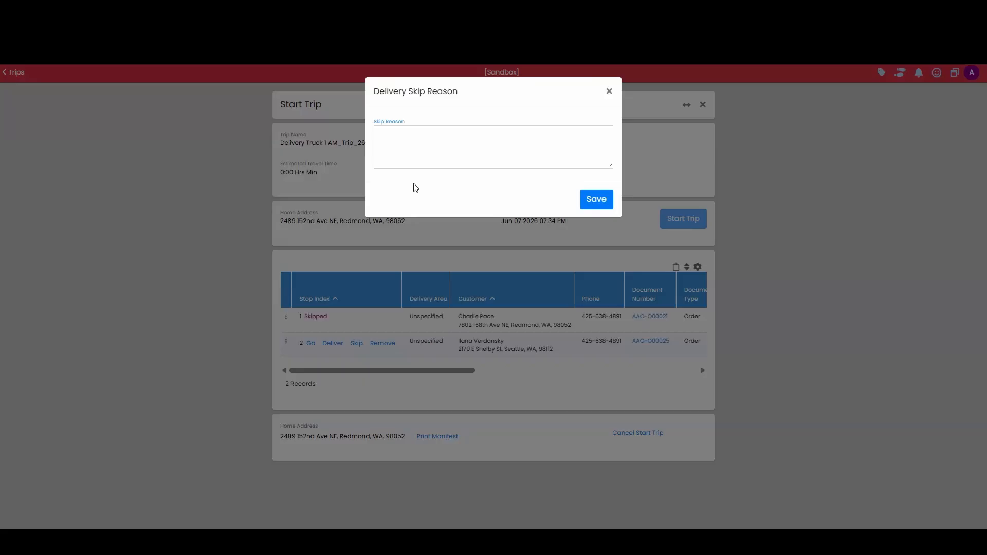
pyautogui.click(446, 165)
pyautogui.write('The customer was not home.')
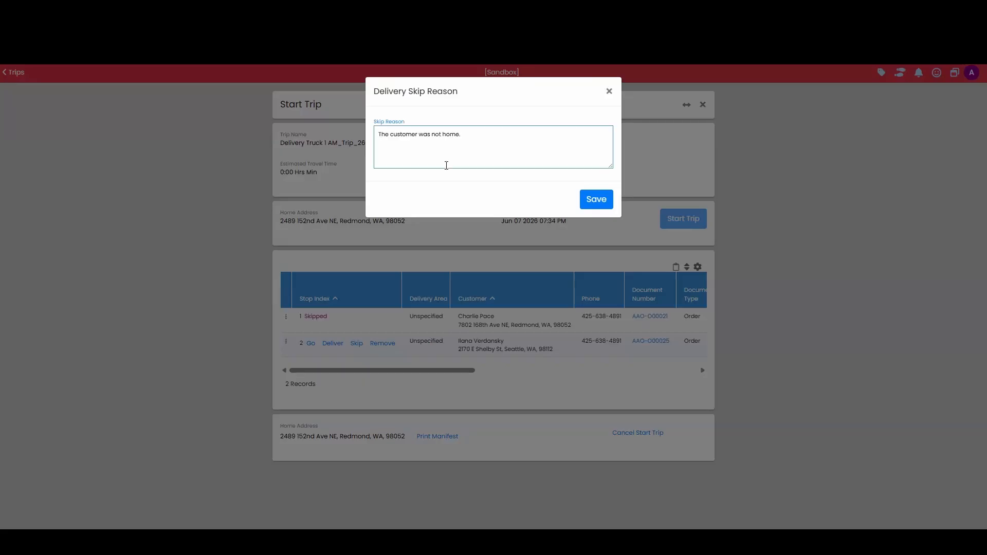
pyautogui.click(598, 200)
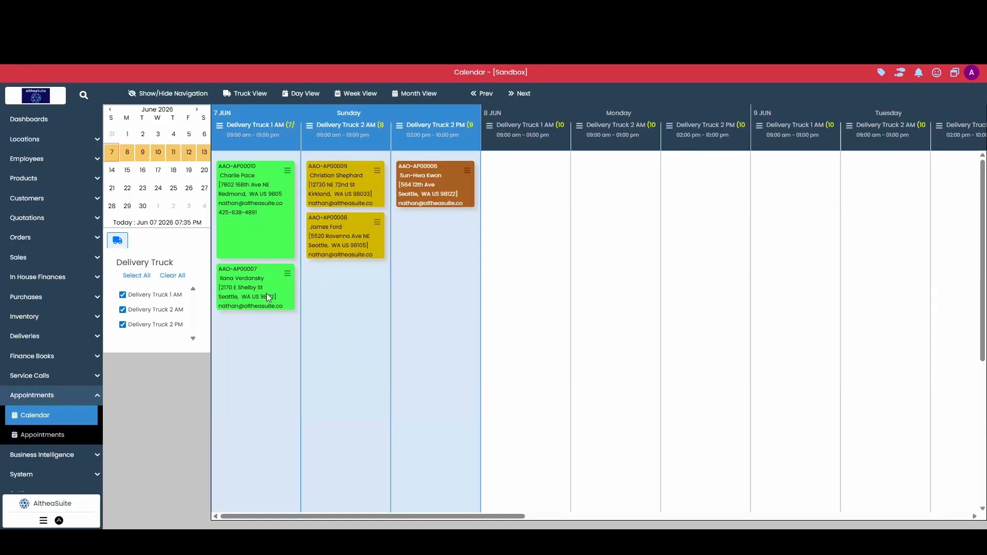
# Remove the second delivery stop from the Delivery Truck 1 AM trip and confirm the removal.
pyautogui.moveTo(220, 278)
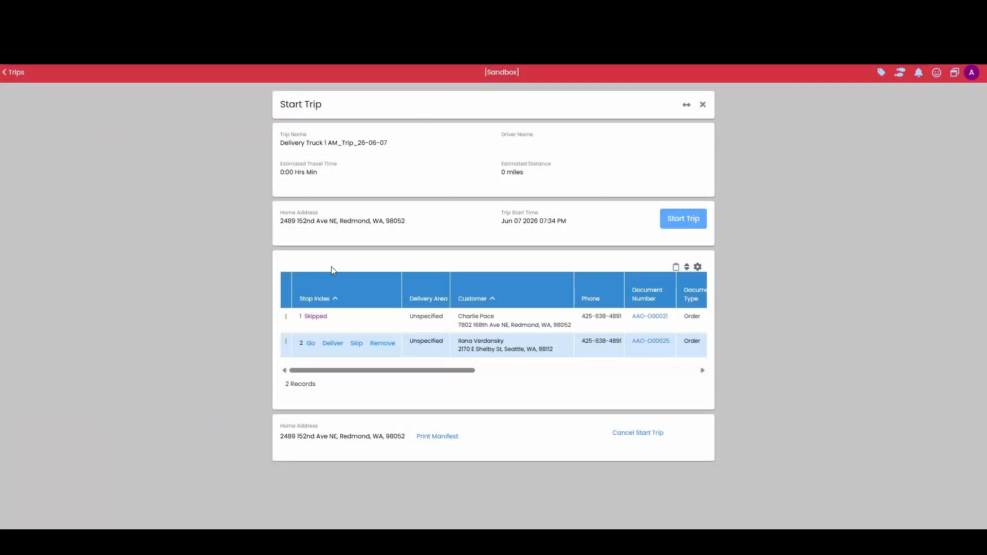
pyautogui.click(382, 344)
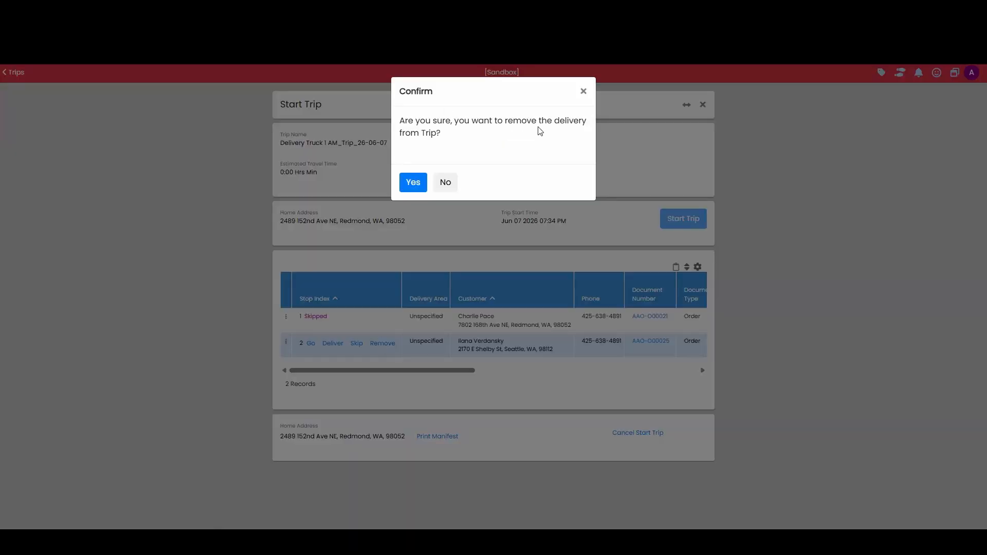
pyautogui.click(414, 187)
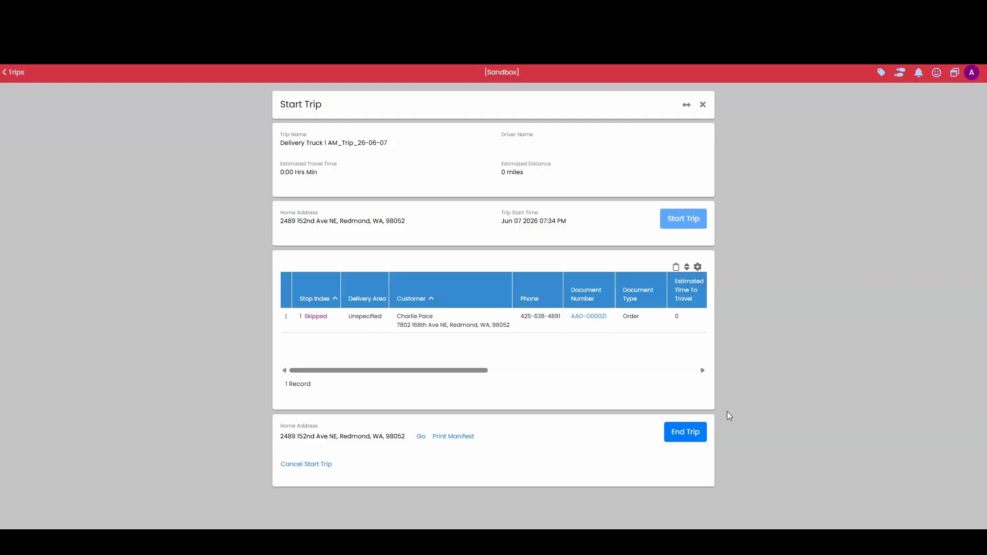
# Reload the appointments calendar and end the Delivery Truck 1 AM trip from its trip summary.
pyautogui.click(674, 433)
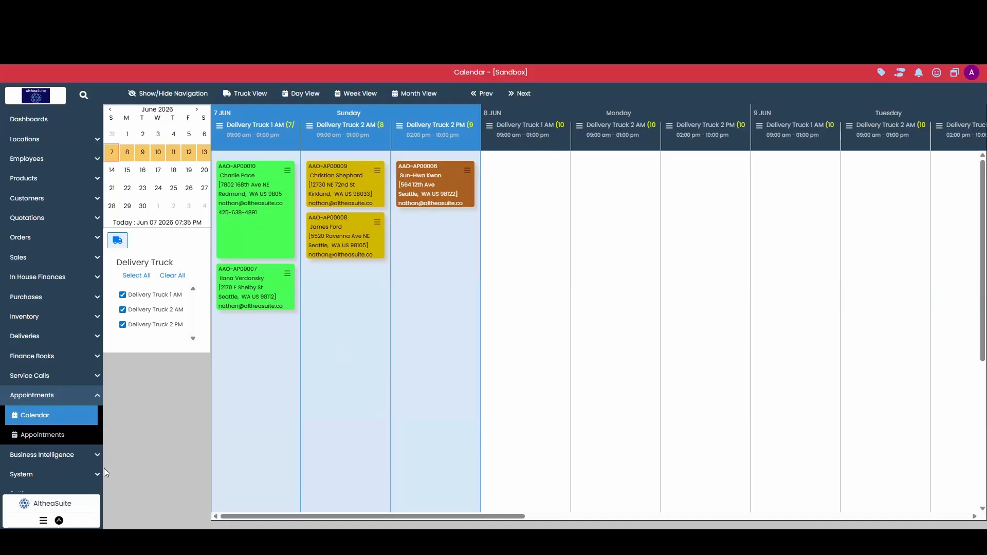
pyautogui.click(64, 417)
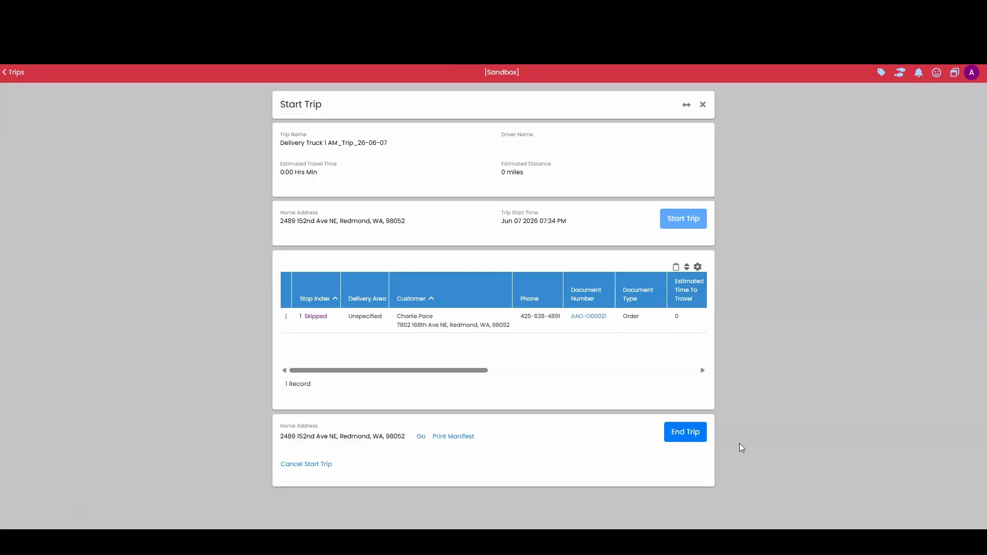
pyautogui.click(697, 439)
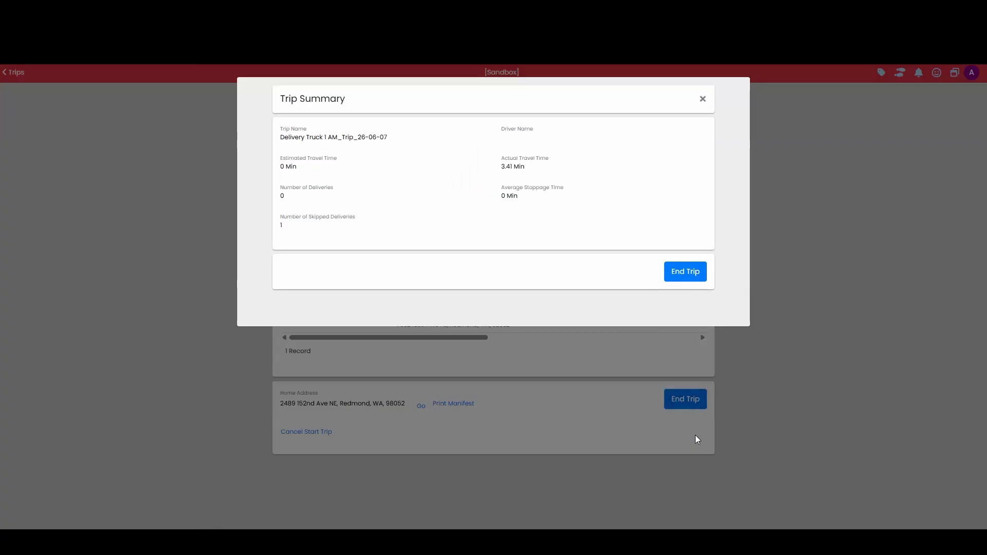
pyautogui.click(686, 274)
pyautogui.click(412, 171)
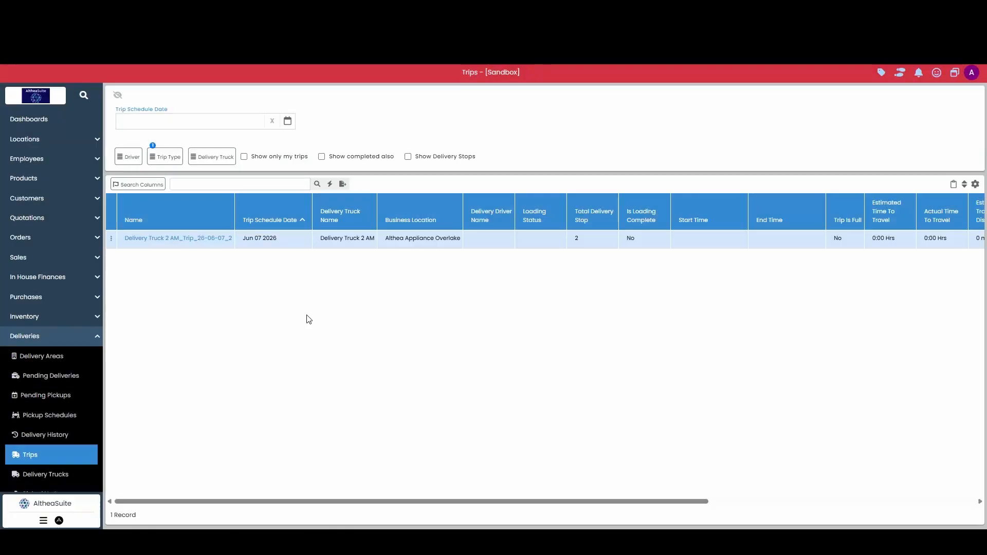
# Start the remaining trip, Delivery Truck 2 AM_Trip_26-06-07_2, and confirm the start.
pyautogui.click(111, 239)
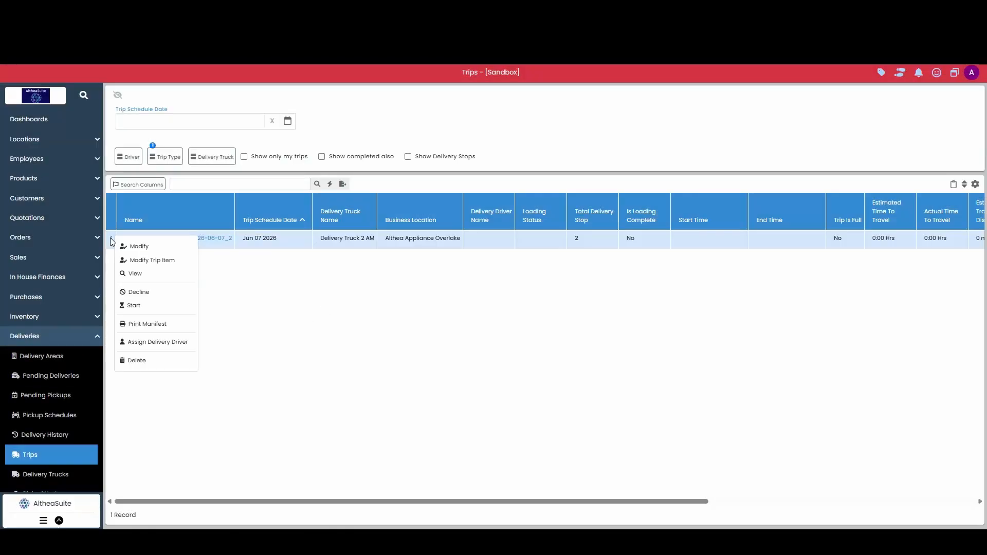
pyautogui.click(150, 308)
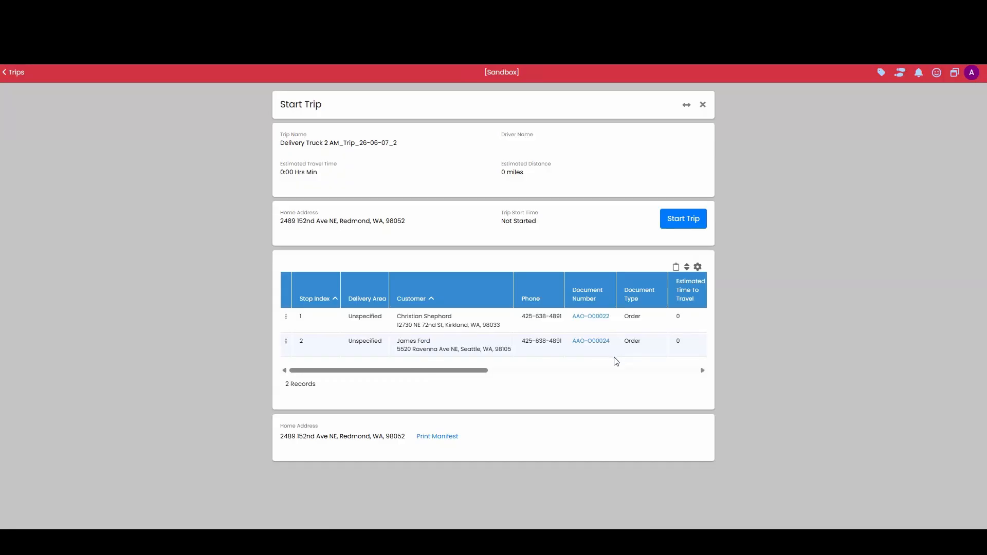
pyautogui.click(685, 219)
pyautogui.click(408, 172)
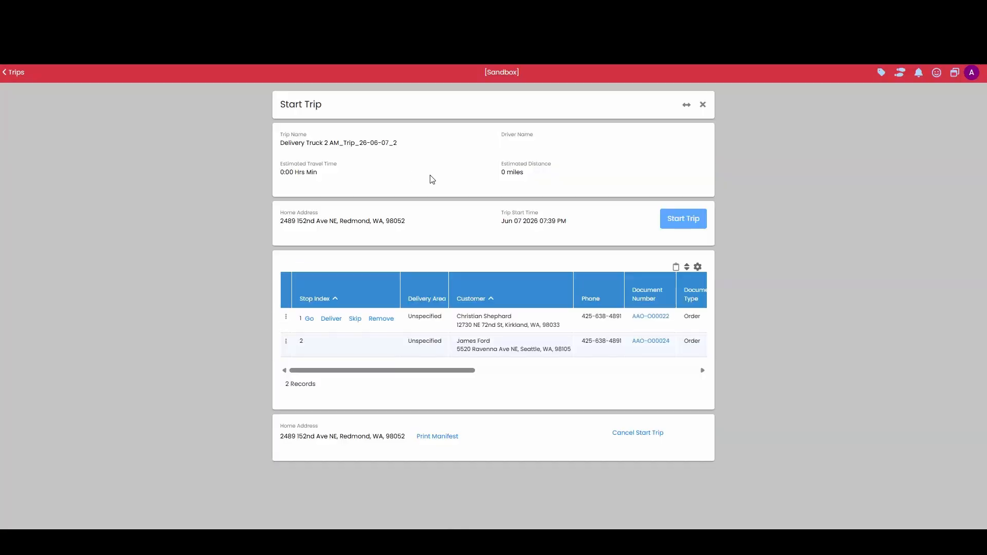
# Deliver the first stop's order partially, leaving out the GTS18HGNRWW top-freezer refrigerator and delivering only the JGBS66DEKWW gas range.
pyautogui.click(332, 320)
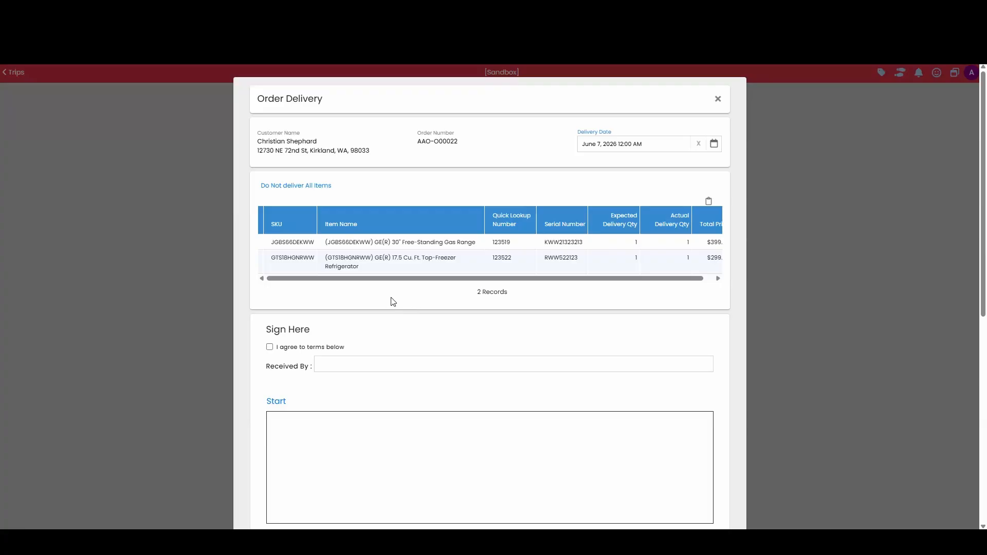
pyautogui.click(302, 191)
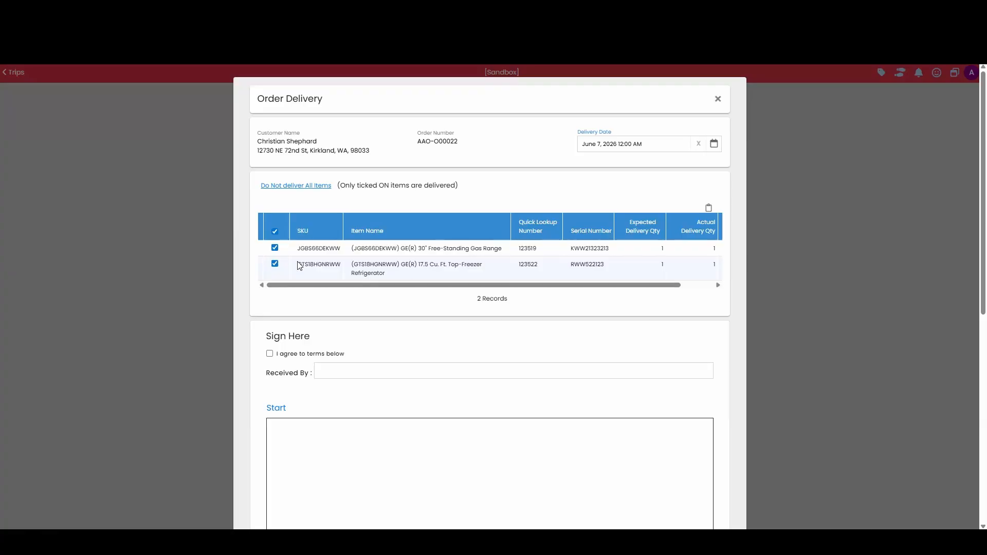
pyautogui.click(274, 264)
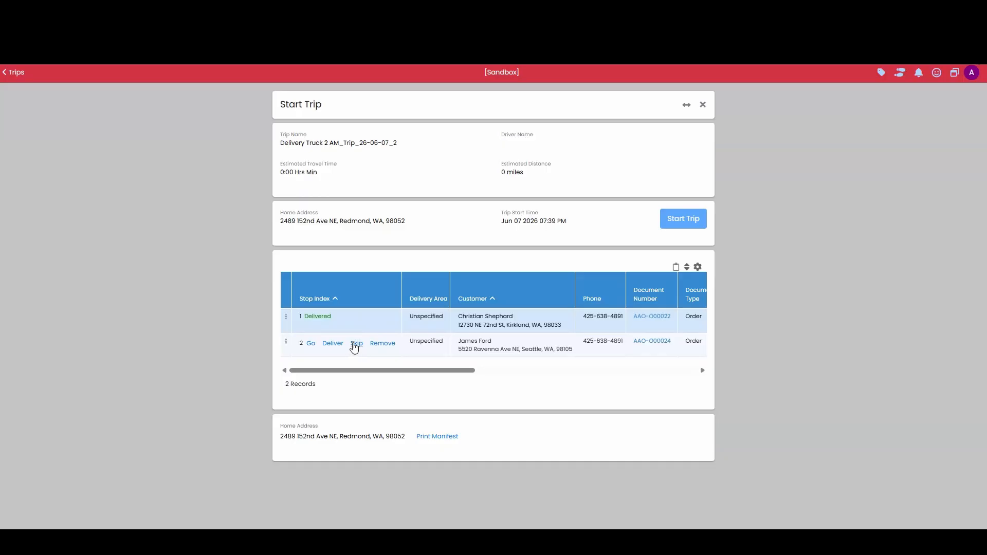
# Skip the second delivery stop of the Delivery Truck 2 AM trip and fill in the skip reason.
pyautogui.click(356, 344)
pyautogui.click(415, 183)
pyautogui.click(436, 158)
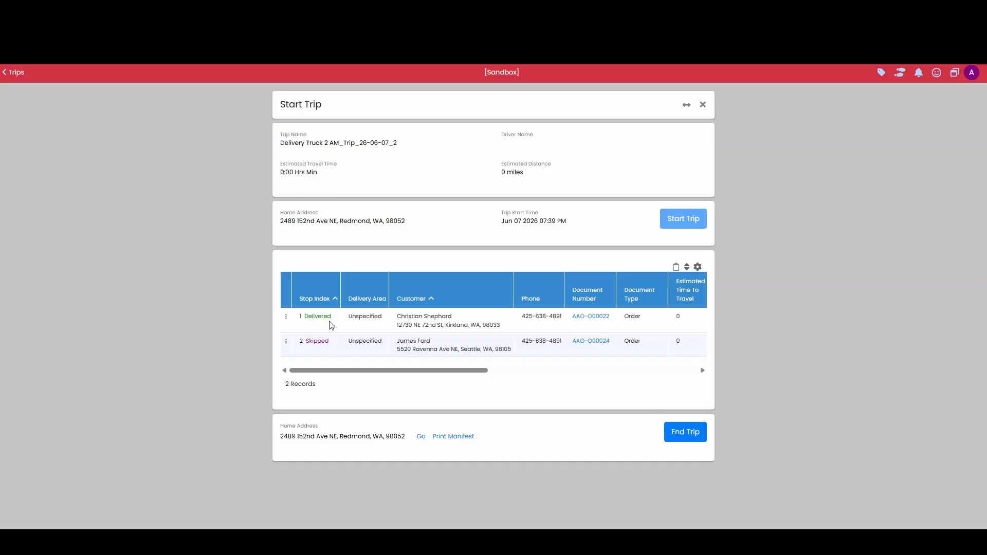
# End the Delivery Truck 2 AM trip from its trip summary and confirm.
pyautogui.click(689, 434)
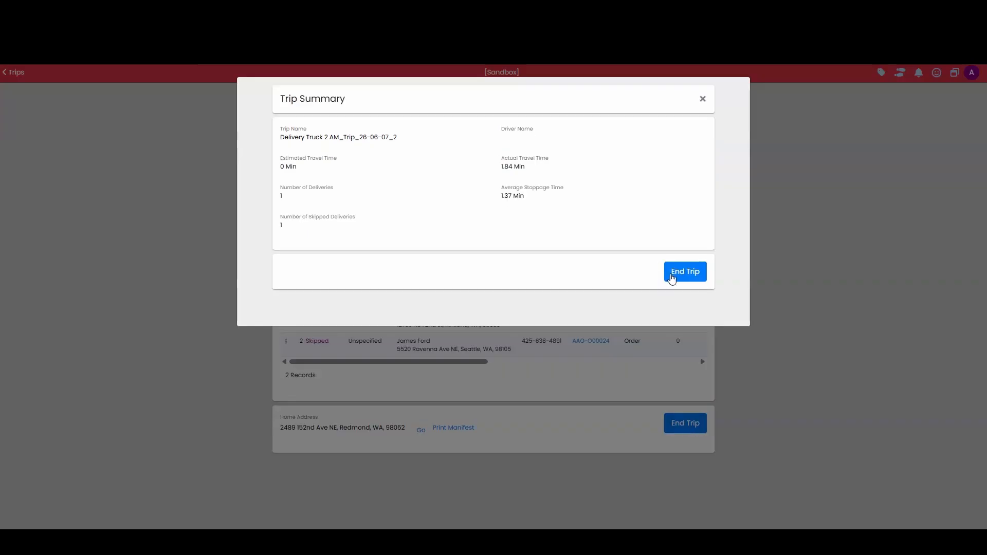
pyautogui.click(677, 270)
pyautogui.click(408, 167)
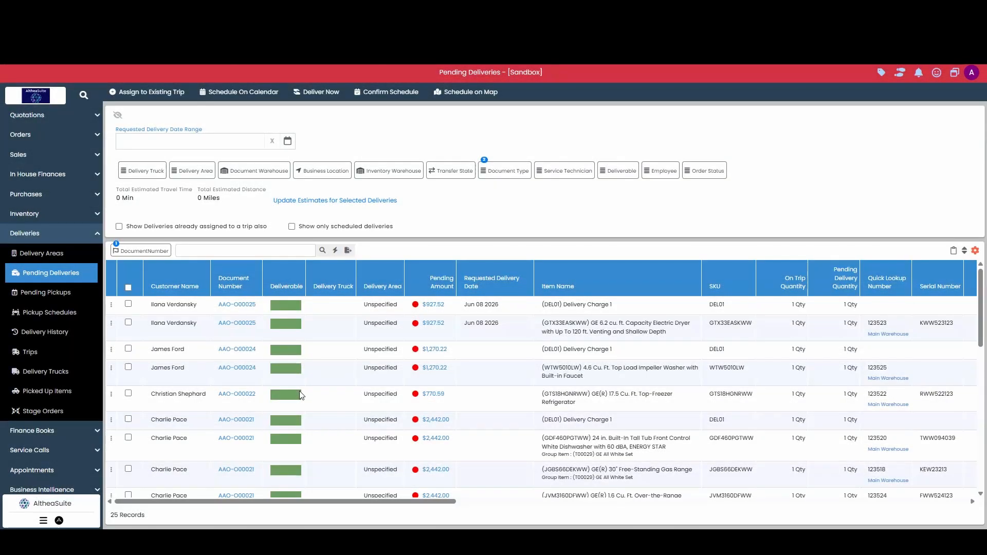
# Select the GTS18HGNRWW 17.5 Cu. Ft. Top-Freezer Refrigerator item in the pending deliveries list.
pyautogui.click(129, 393)
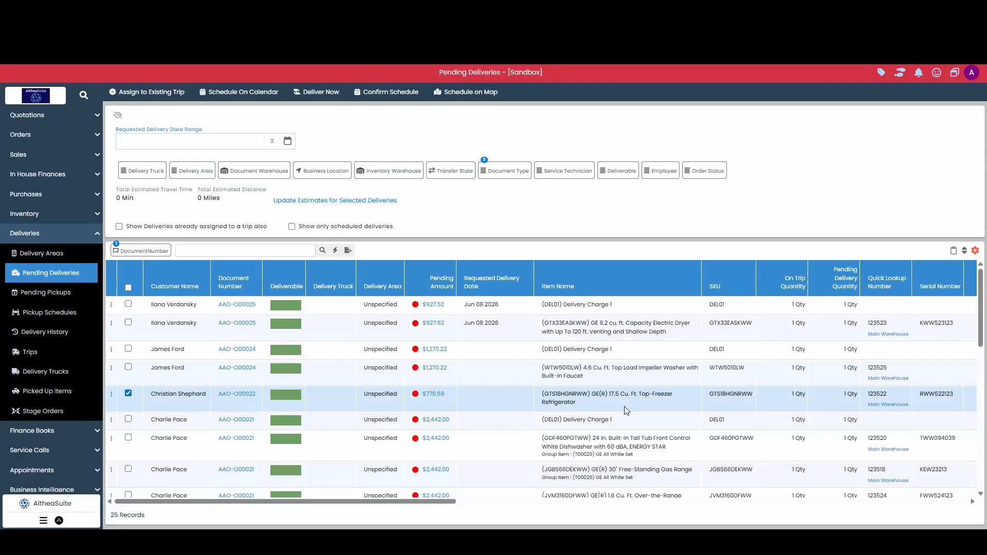